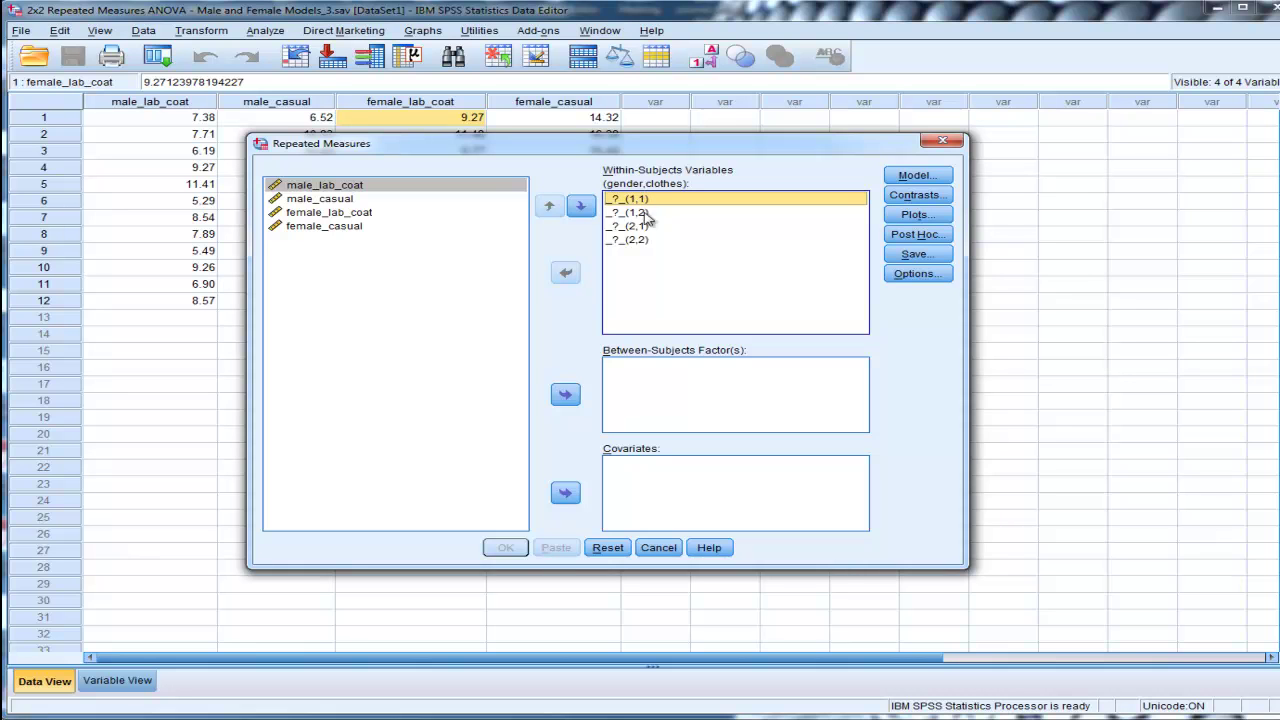
- Assign male_lab_coat to level (1,1) and male_casual to level (1,2)
{"action": "left_click", "coordinate": [645, 239]}
{"action": "left_click", "coordinate": [642, 226]}
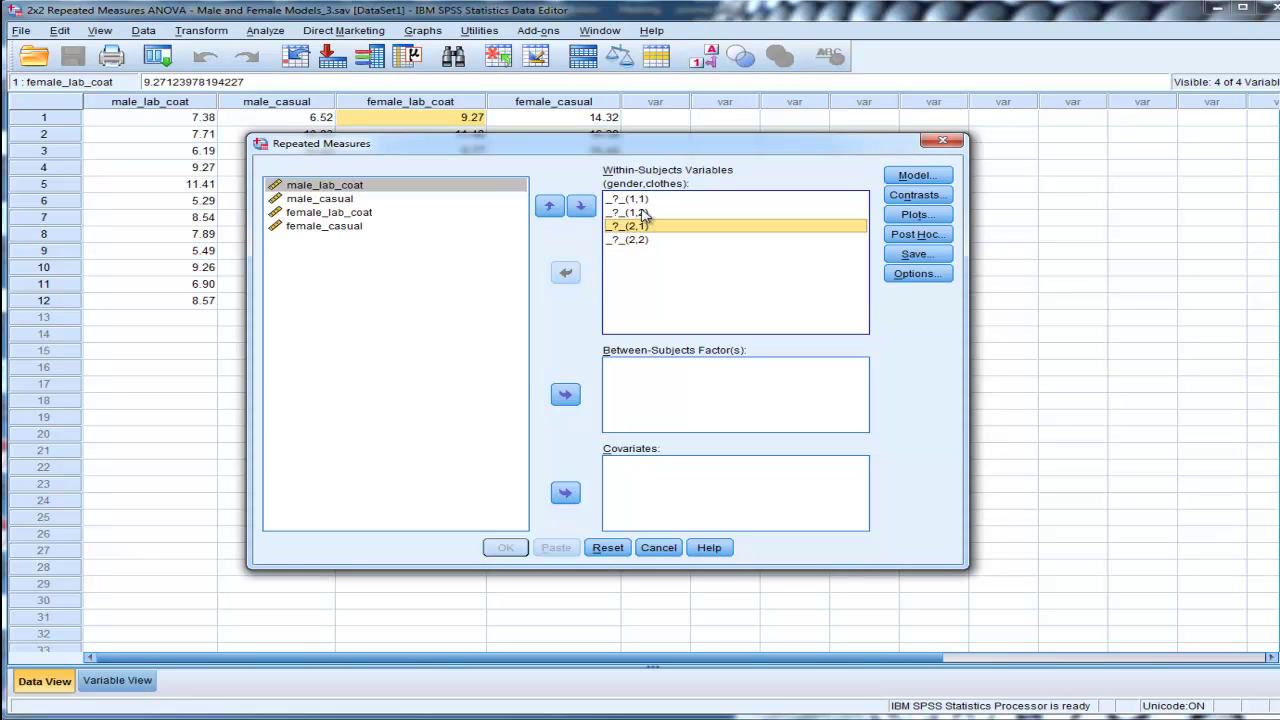
{"action": "left_click", "coordinate": [642, 212]}
{"action": "left_click", "coordinate": [642, 200]}
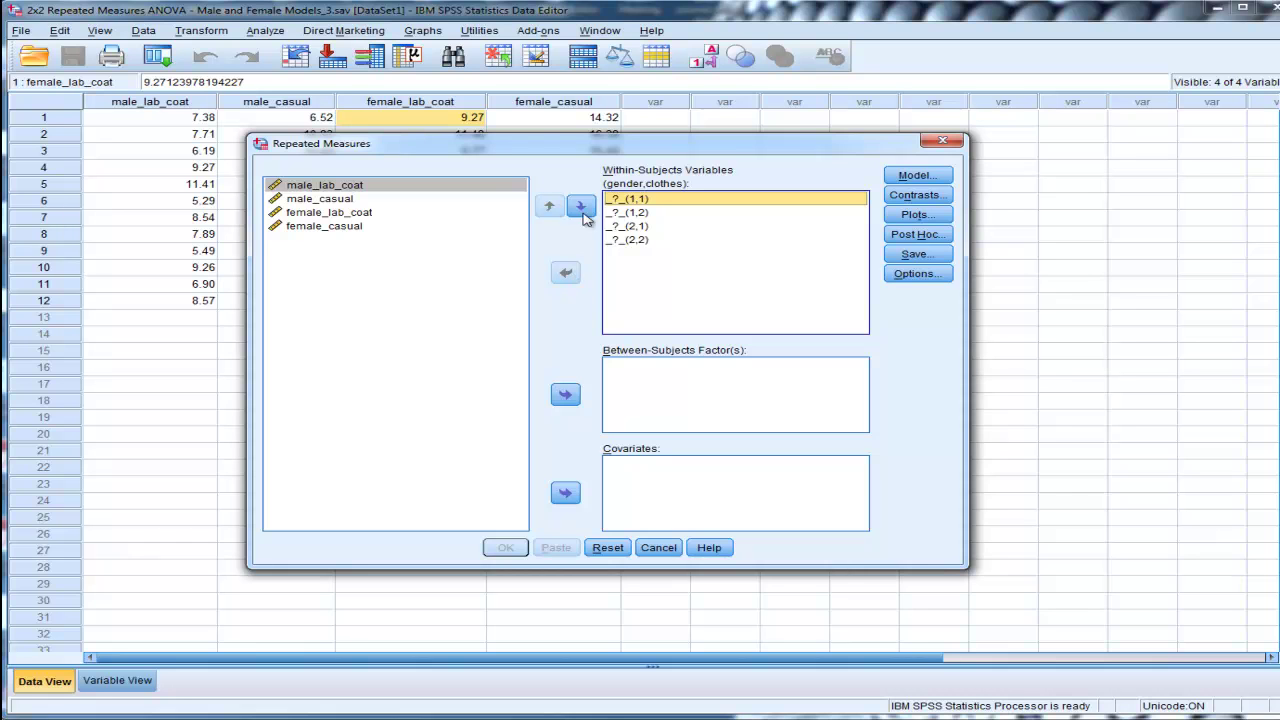
{"action": "left_click", "coordinate": [410, 189]}
{"action": "left_click", "coordinate": [565, 272]}
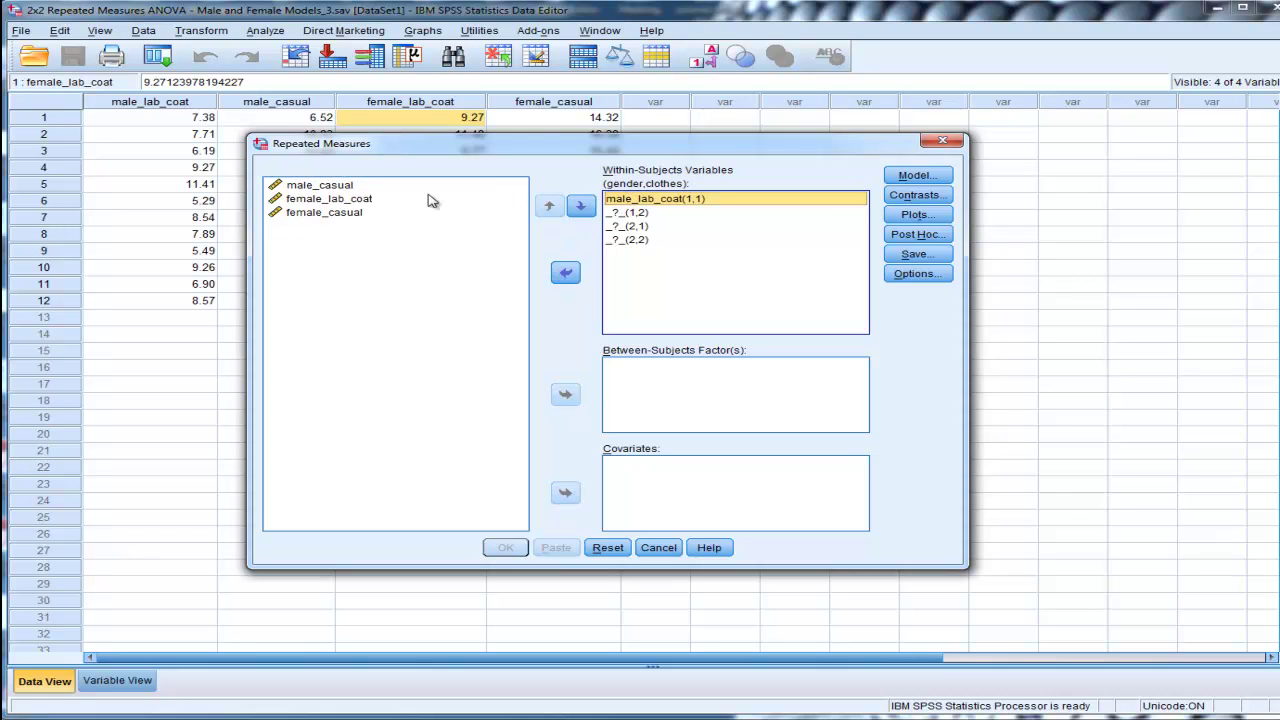
{"action": "left_click", "coordinate": [617, 215]}
{"action": "left_click", "coordinate": [348, 190]}
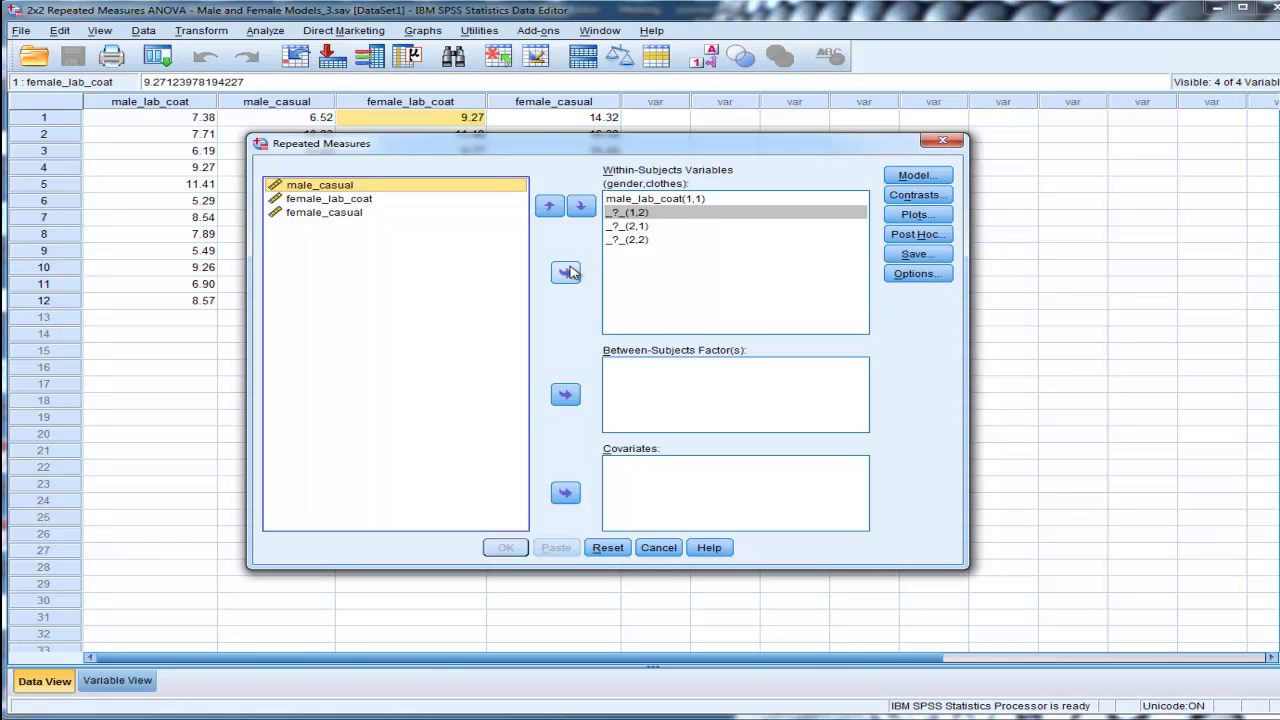
{"action": "left_click", "coordinate": [566, 272]}
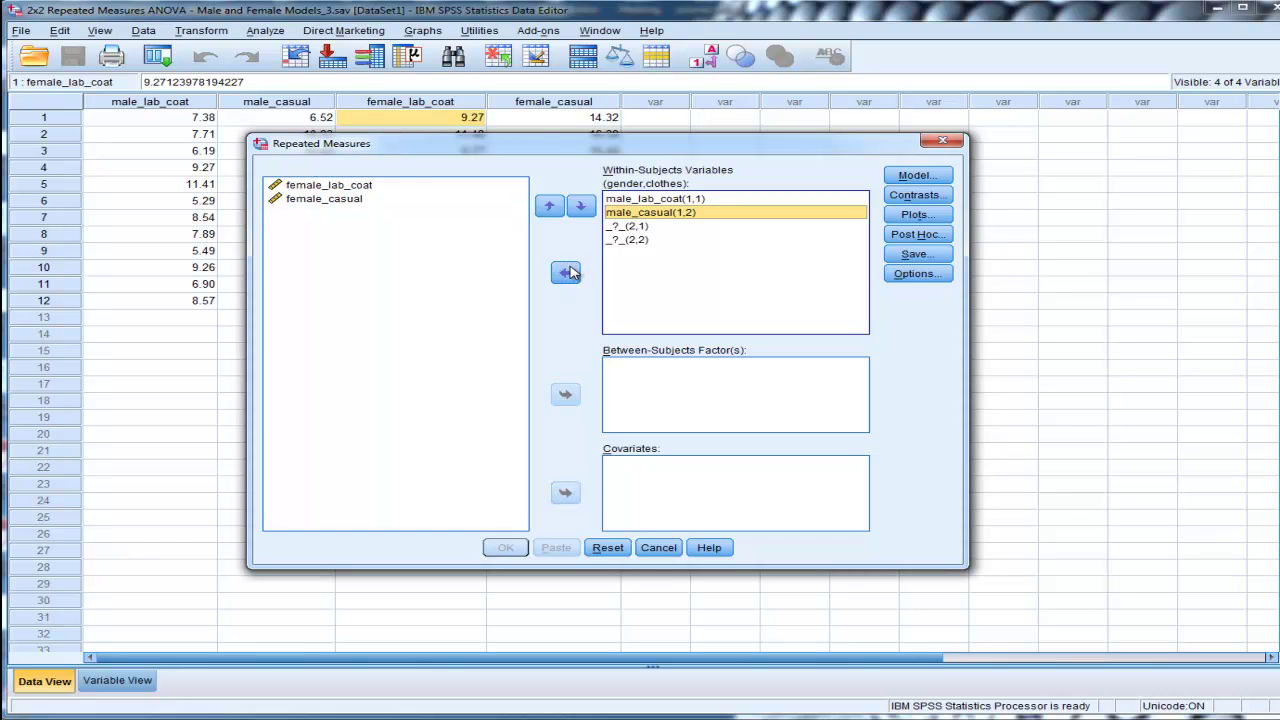
- Assign female_lab_coat to level (2,1) and female_casual to level (2,2)
{"action": "left_click", "coordinate": [348, 186]}
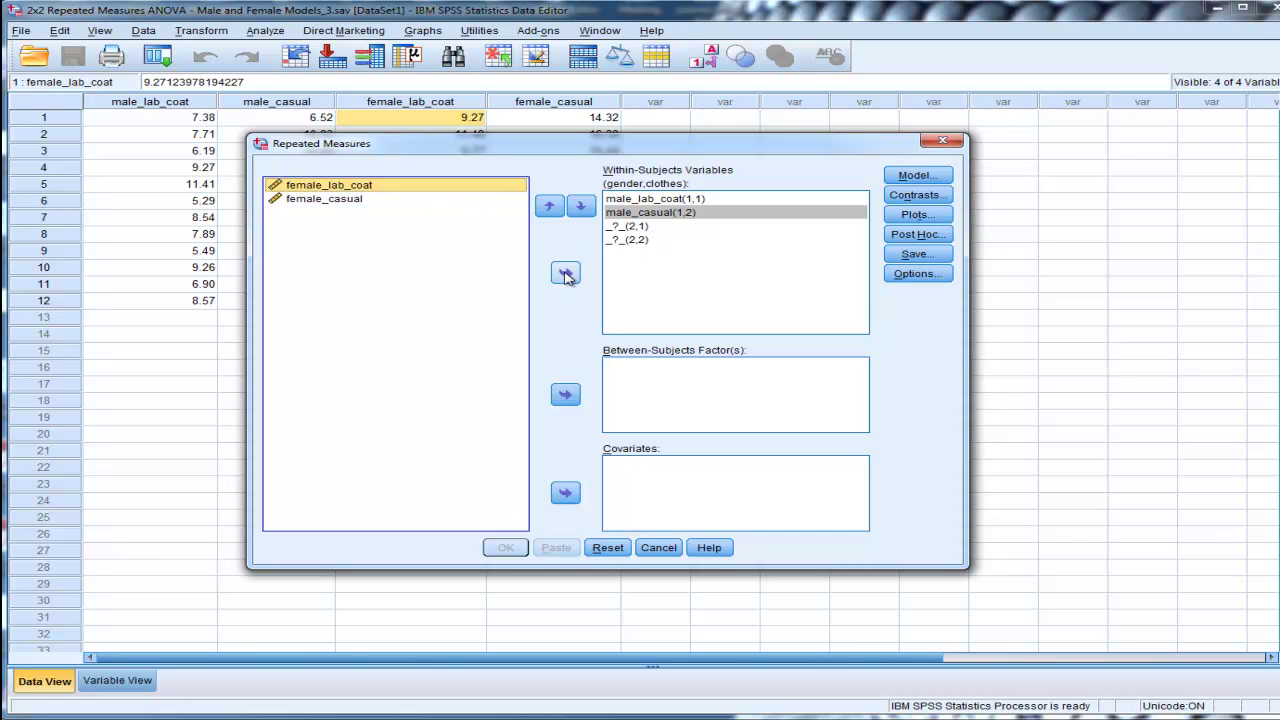
{"action": "left_click", "coordinate": [627, 228]}
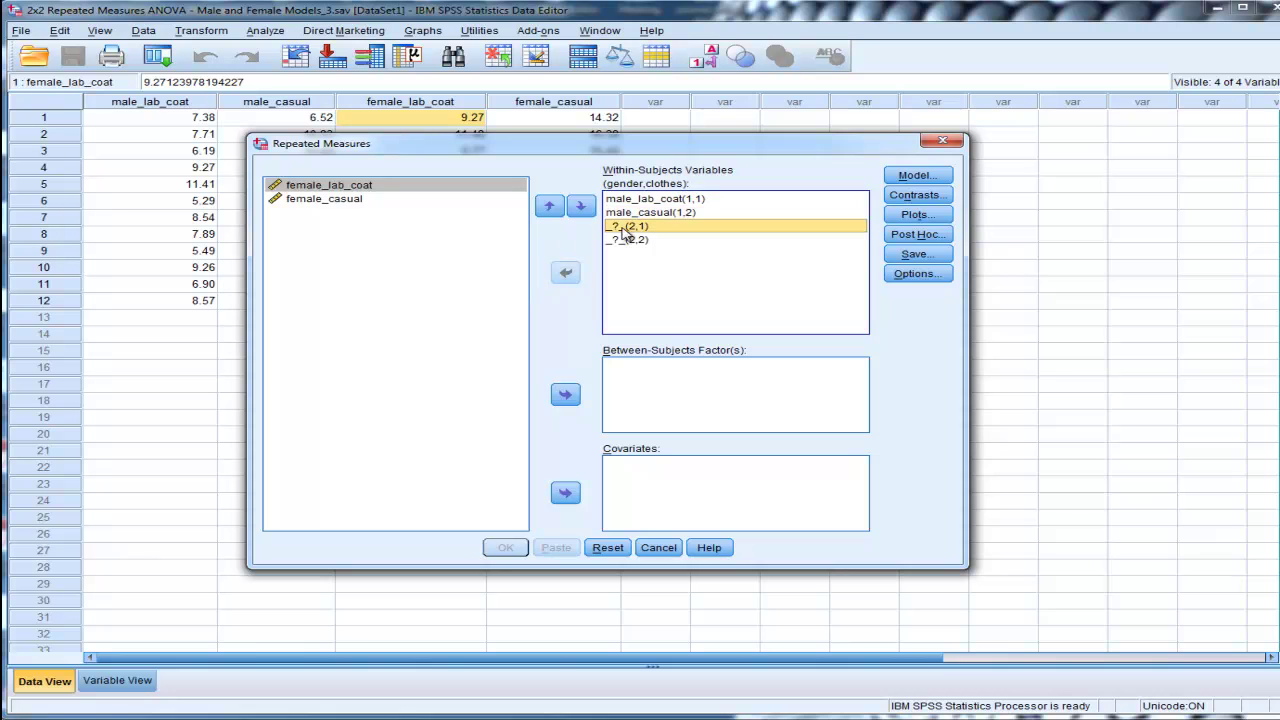
{"action": "left_click", "coordinate": [346, 196]}
{"action": "left_click", "coordinate": [572, 275]}
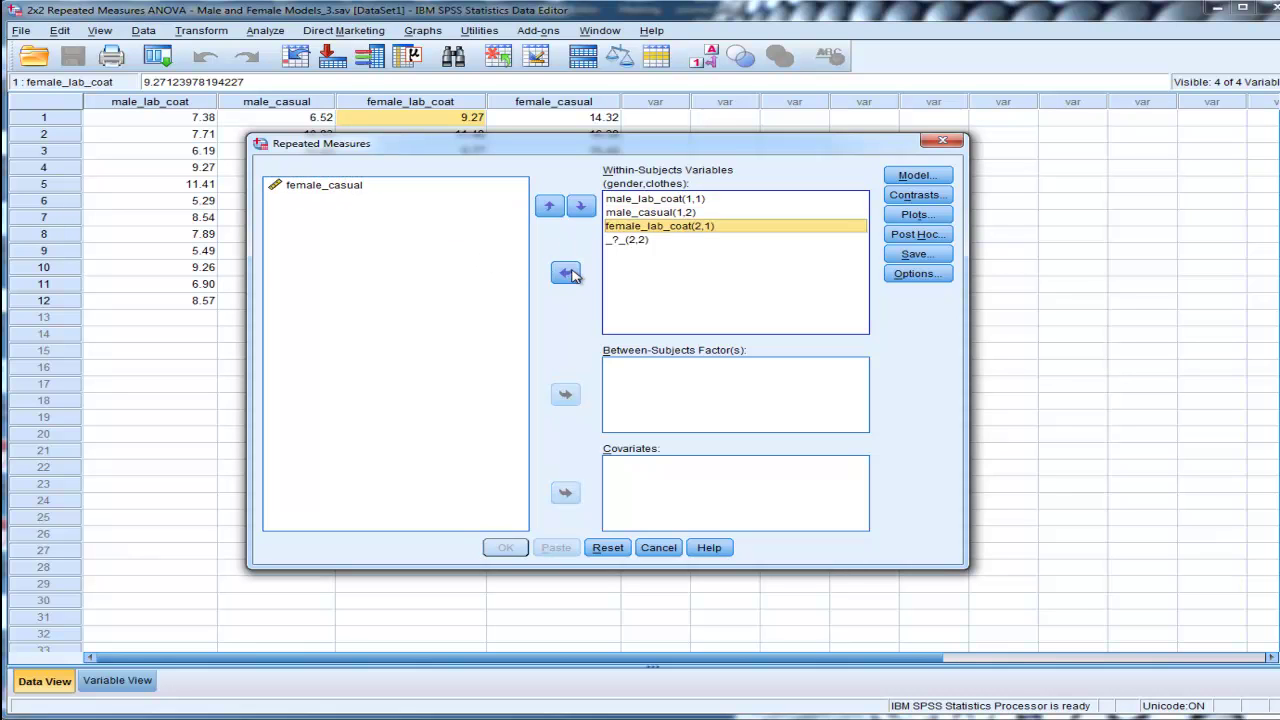
{"action": "left_click", "coordinate": [303, 190]}
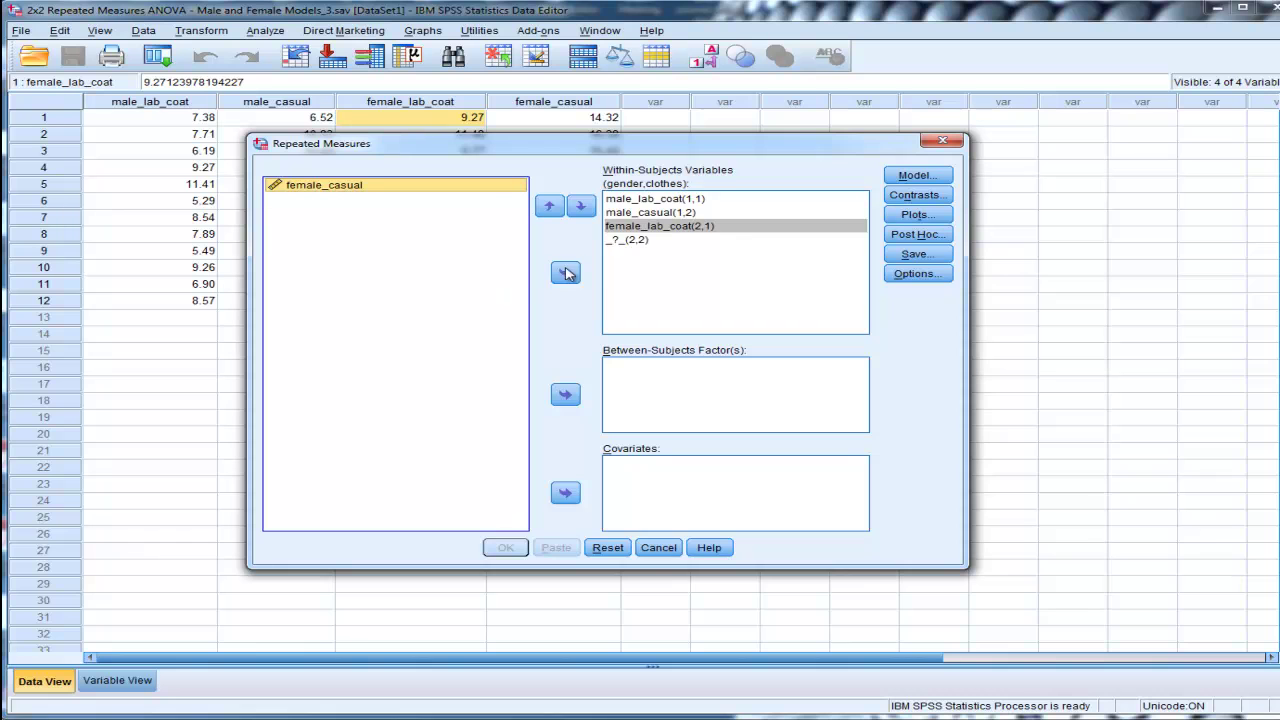
{"action": "left_click", "coordinate": [566, 274]}
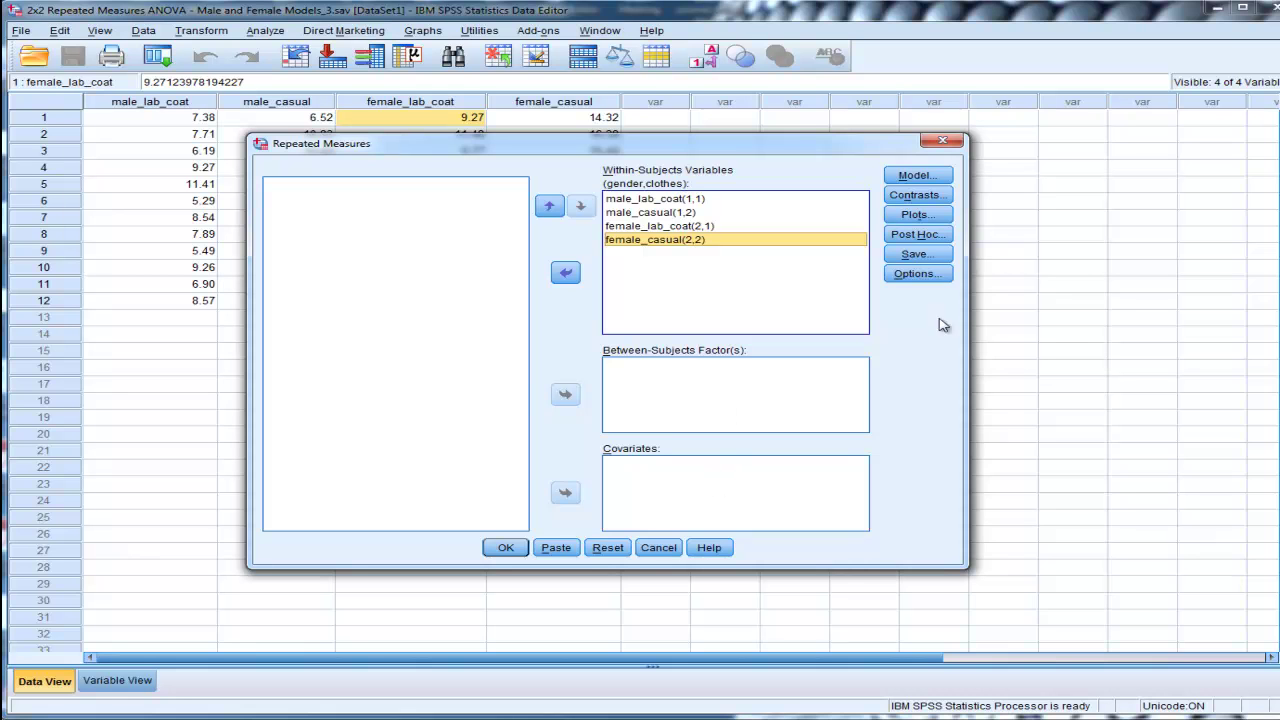
- In Options, enable Descriptive statistics and Estimates of effect size, leaving Homogeneity tests off
{"action": "left_click", "coordinate": [916, 273]}
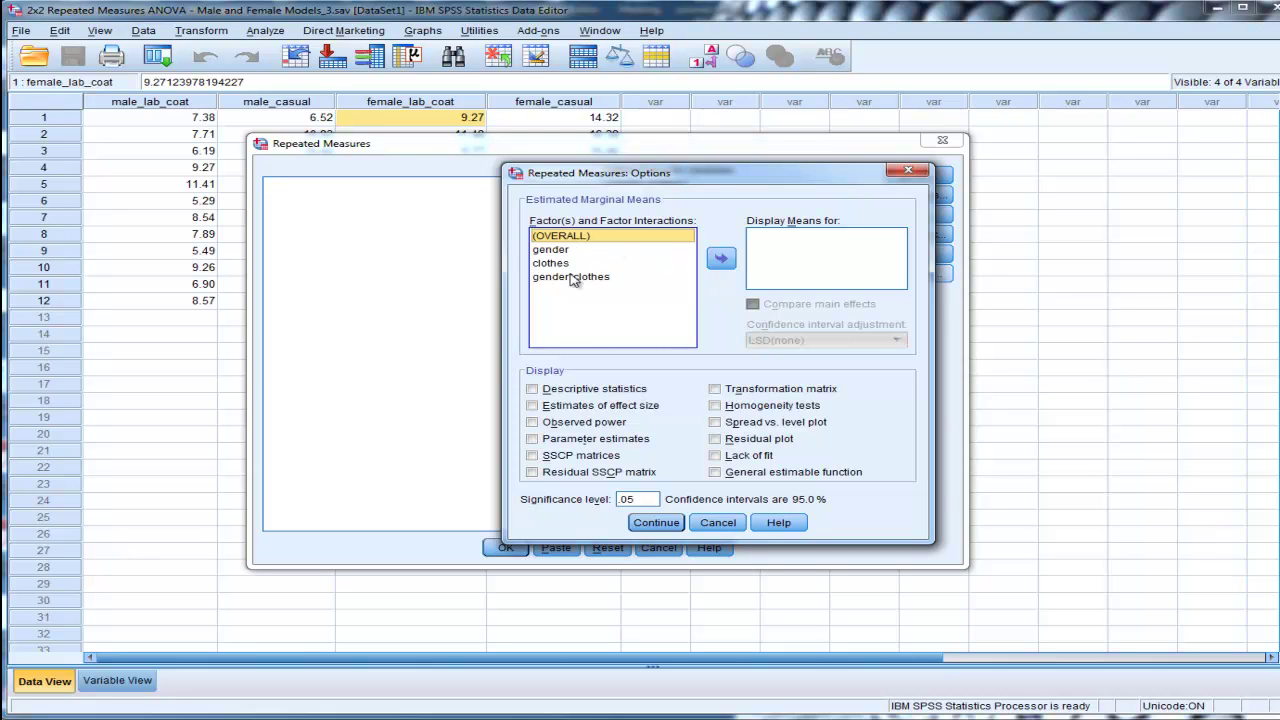
{"action": "left_click", "coordinate": [586, 389]}
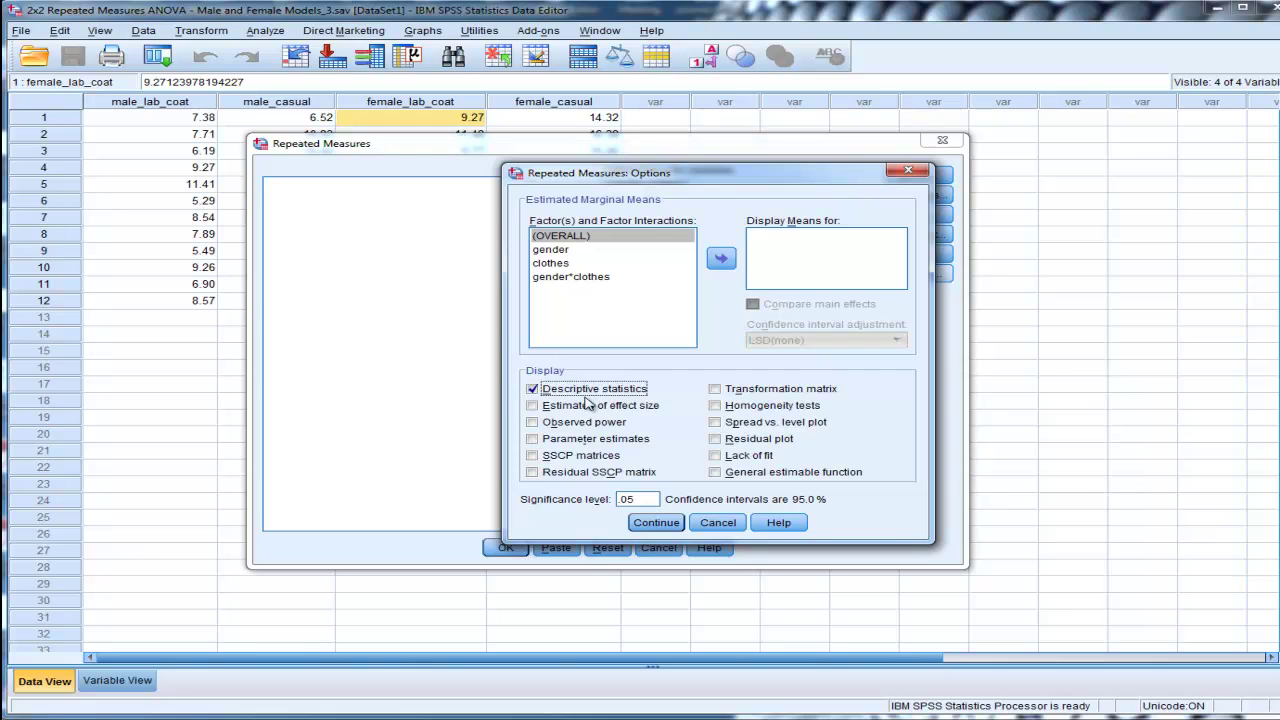
{"action": "left_click", "coordinate": [587, 408]}
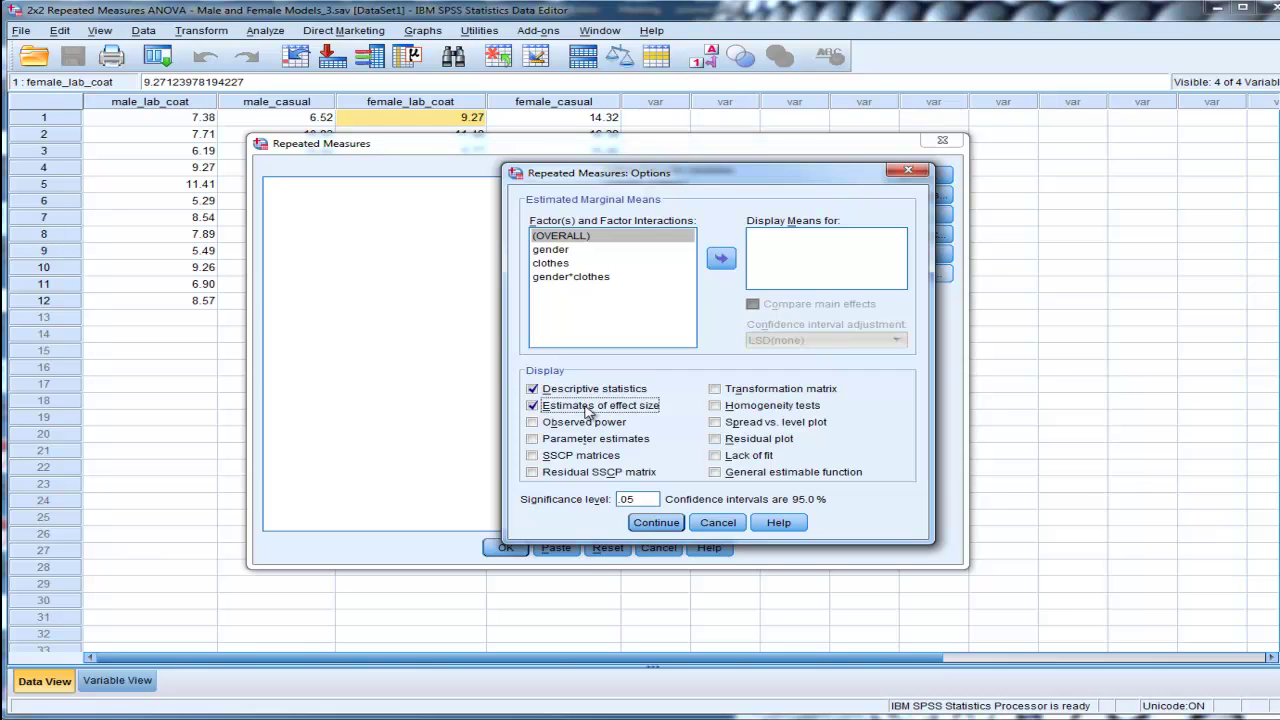
{"action": "left_click", "coordinate": [768, 406]}
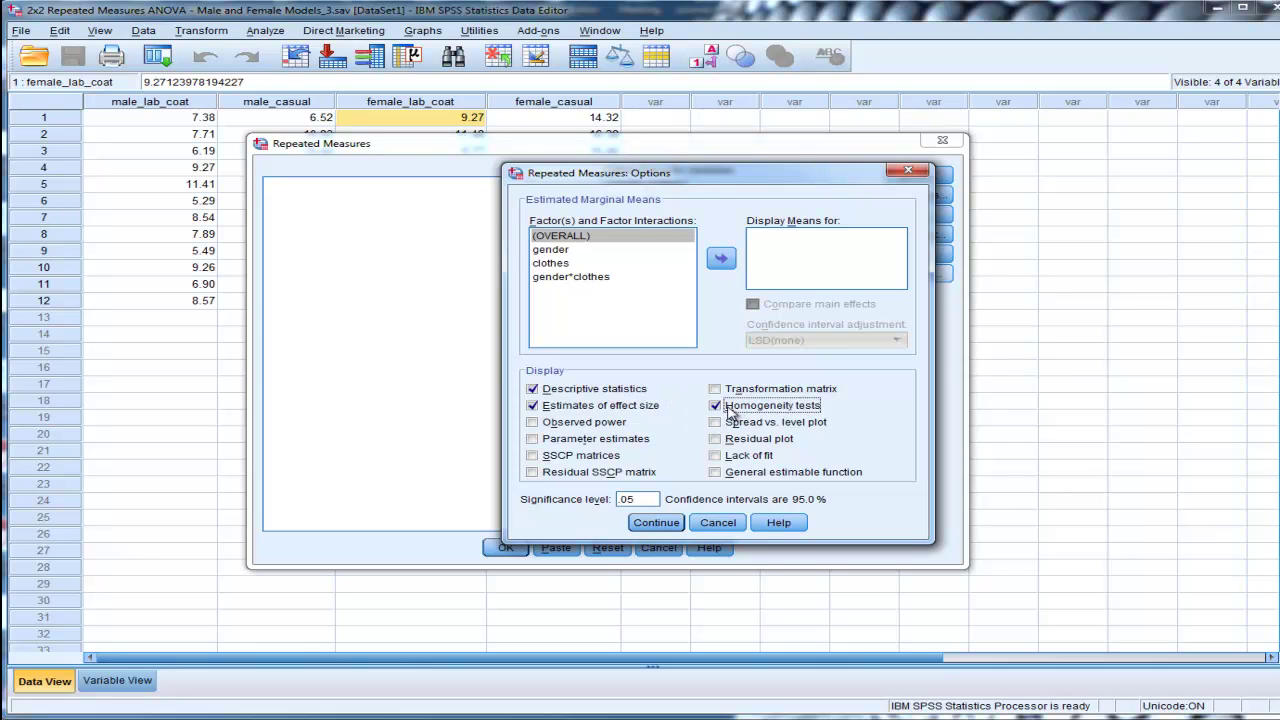
{"action": "left_click", "coordinate": [722, 410]}
{"action": "left_click", "coordinate": [648, 527]}
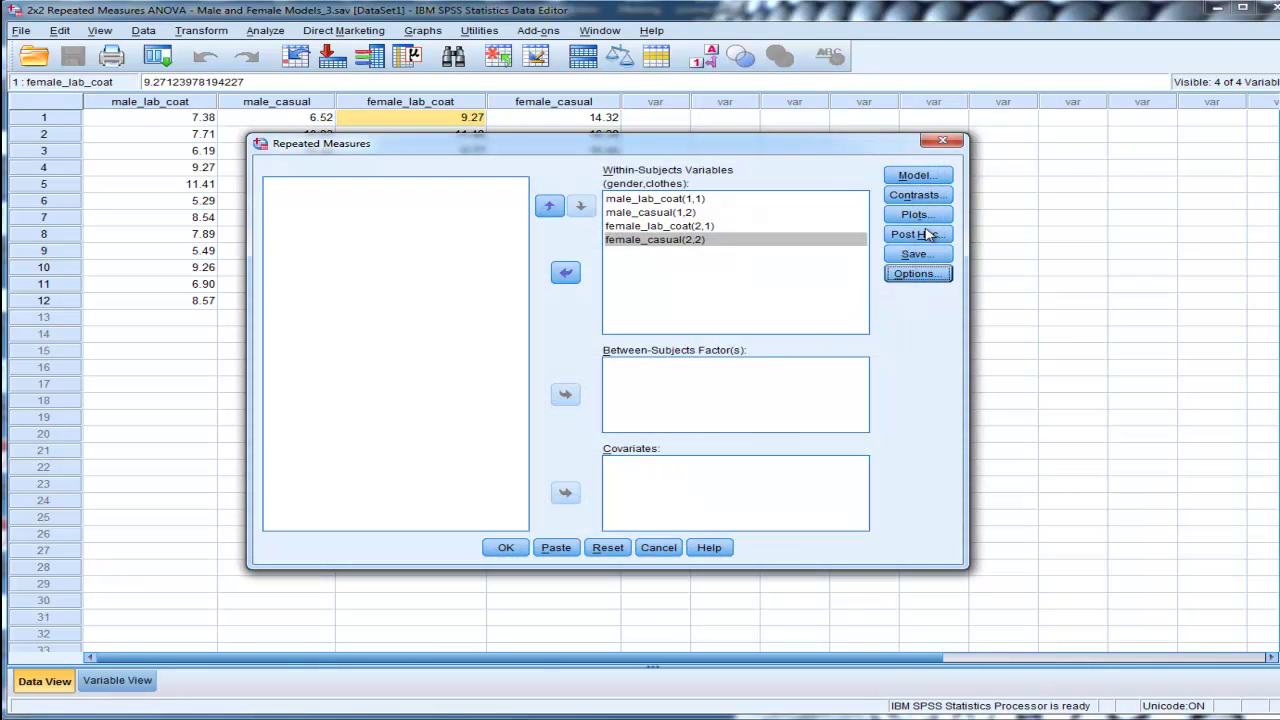
- Open the Profile Plots dialog from the Repeated Measures setup
{"action": "left_click", "coordinate": [935, 215]}
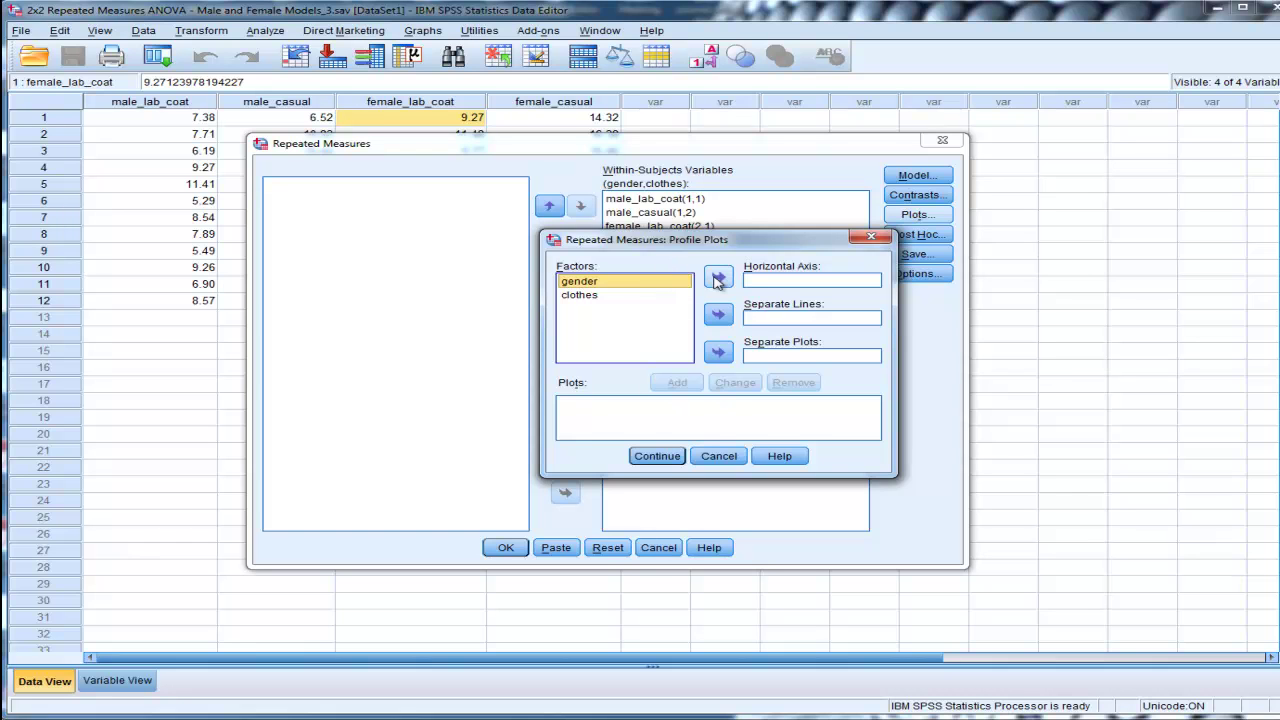
- Add a gender*clothes plot with gender on the horizontal axis and clothes as separate lines
{"action": "left_click", "coordinate": [577, 296]}
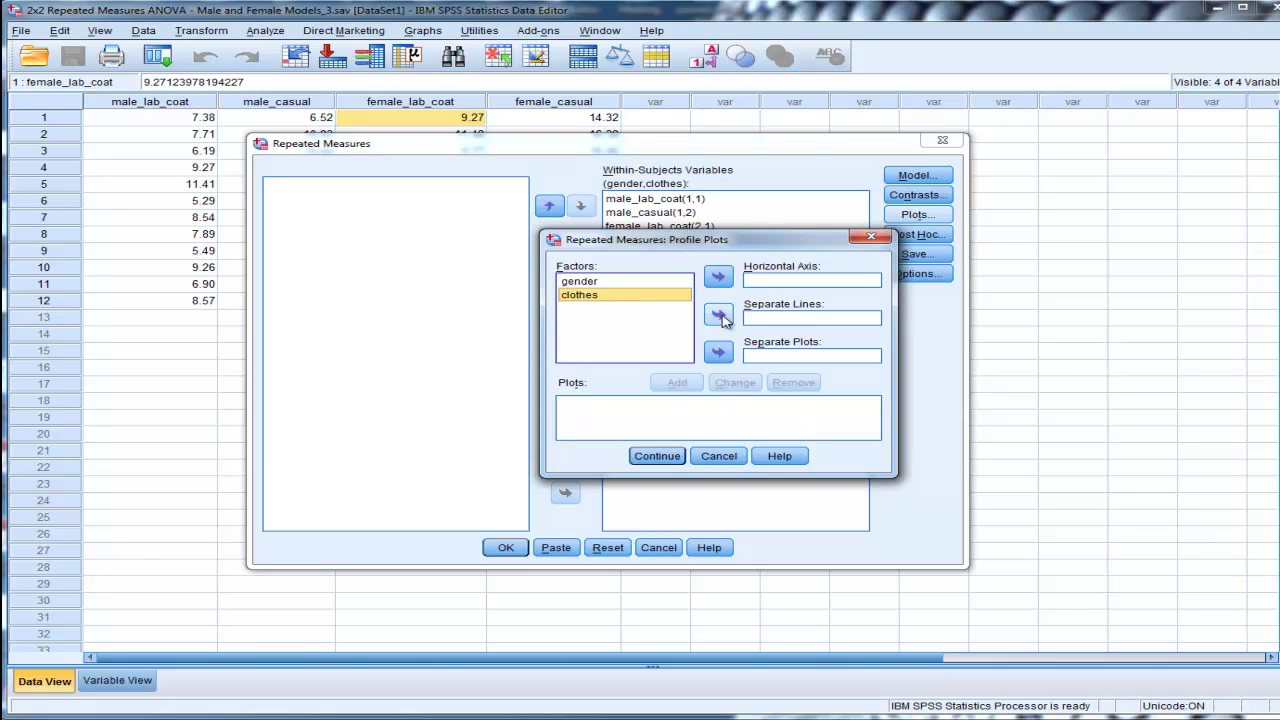
{"action": "left_click", "coordinate": [685, 283]}
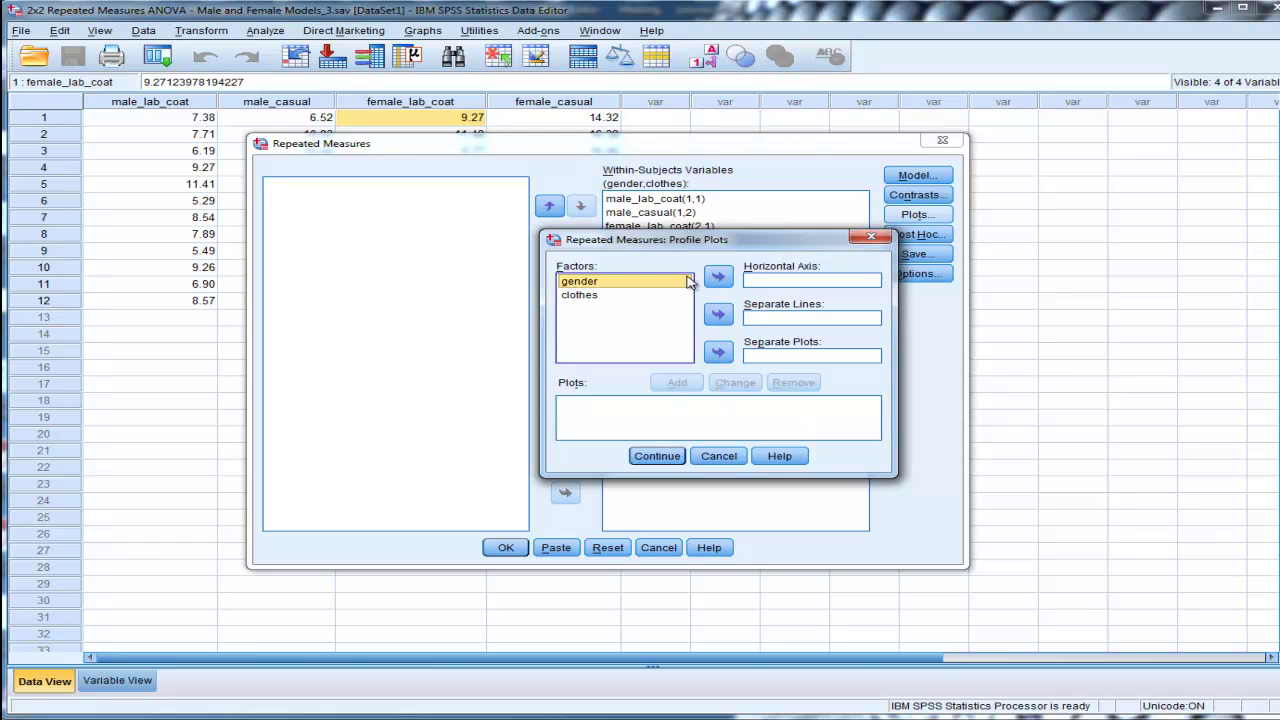
{"action": "left_click", "coordinate": [718, 277]}
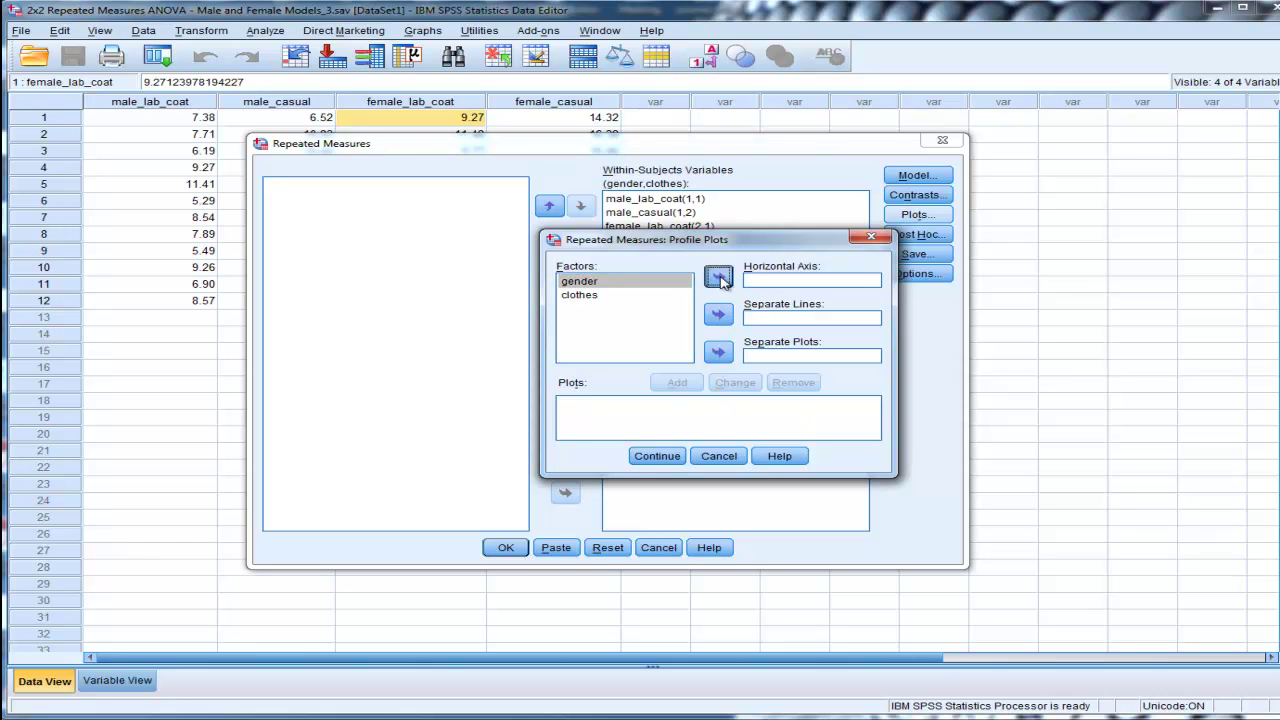
{"action": "left_click", "coordinate": [603, 295]}
{"action": "left_click", "coordinate": [710, 318]}
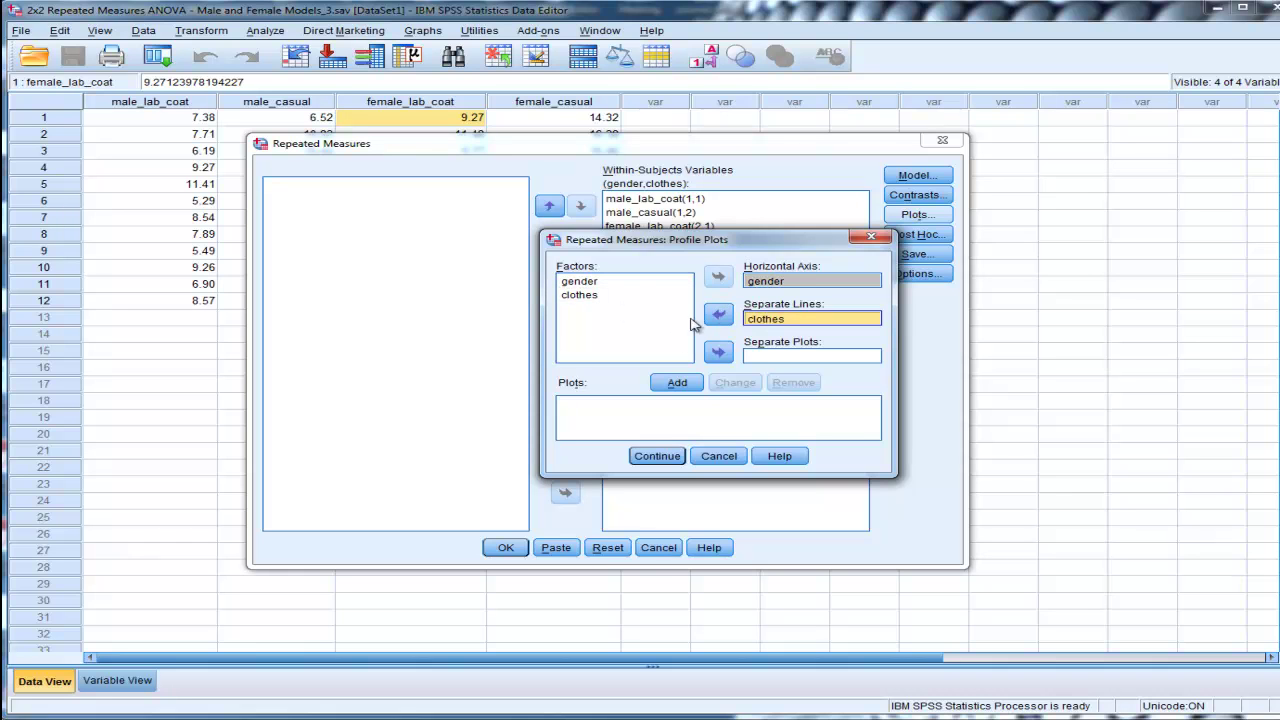
{"action": "left_click", "coordinate": [690, 383]}
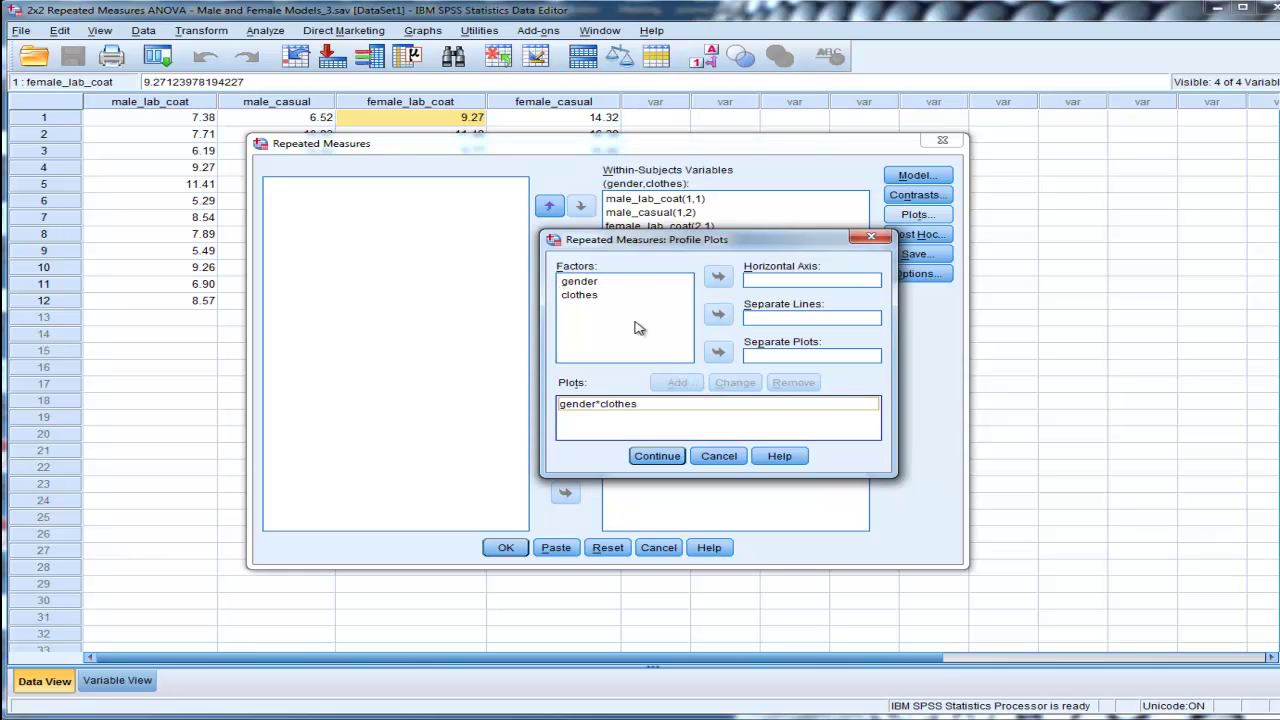
- Add the swapped clothes*gender plot and confirm the profile plots
{"action": "left_click", "coordinate": [590, 297]}
{"action": "left_click", "coordinate": [719, 279]}
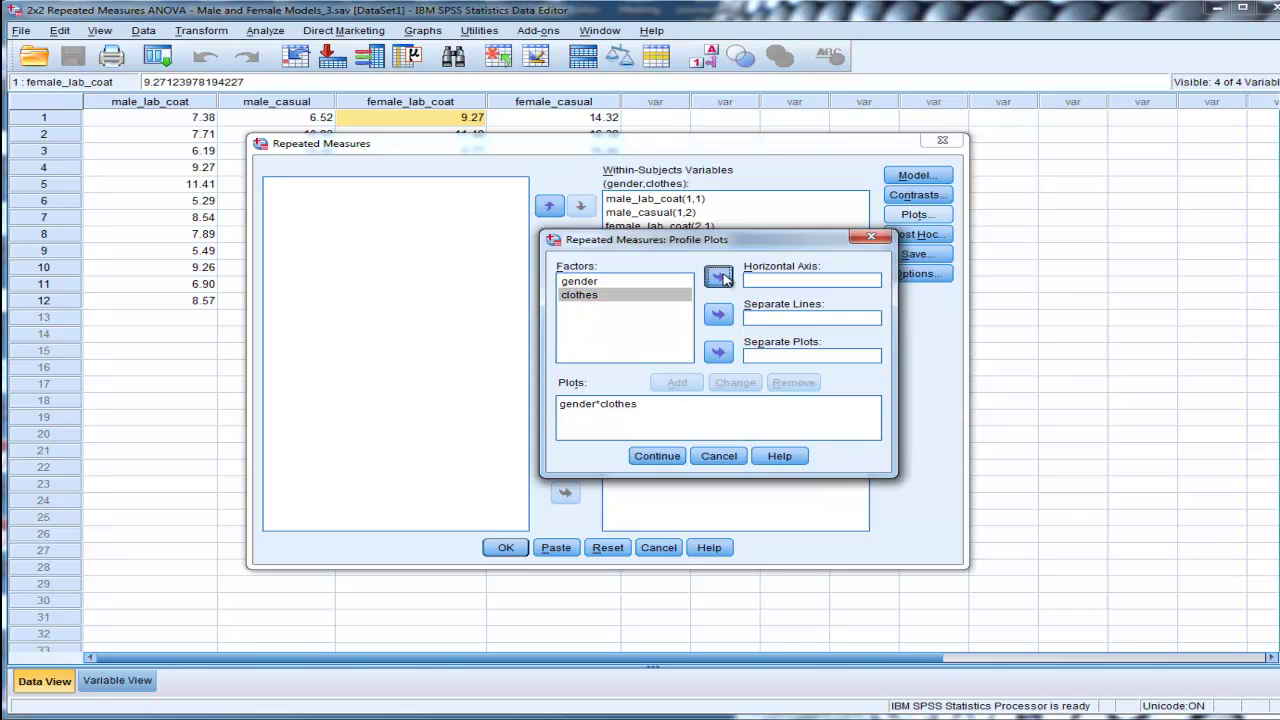
{"action": "left_click", "coordinate": [593, 285]}
{"action": "left_click", "coordinate": [718, 316]}
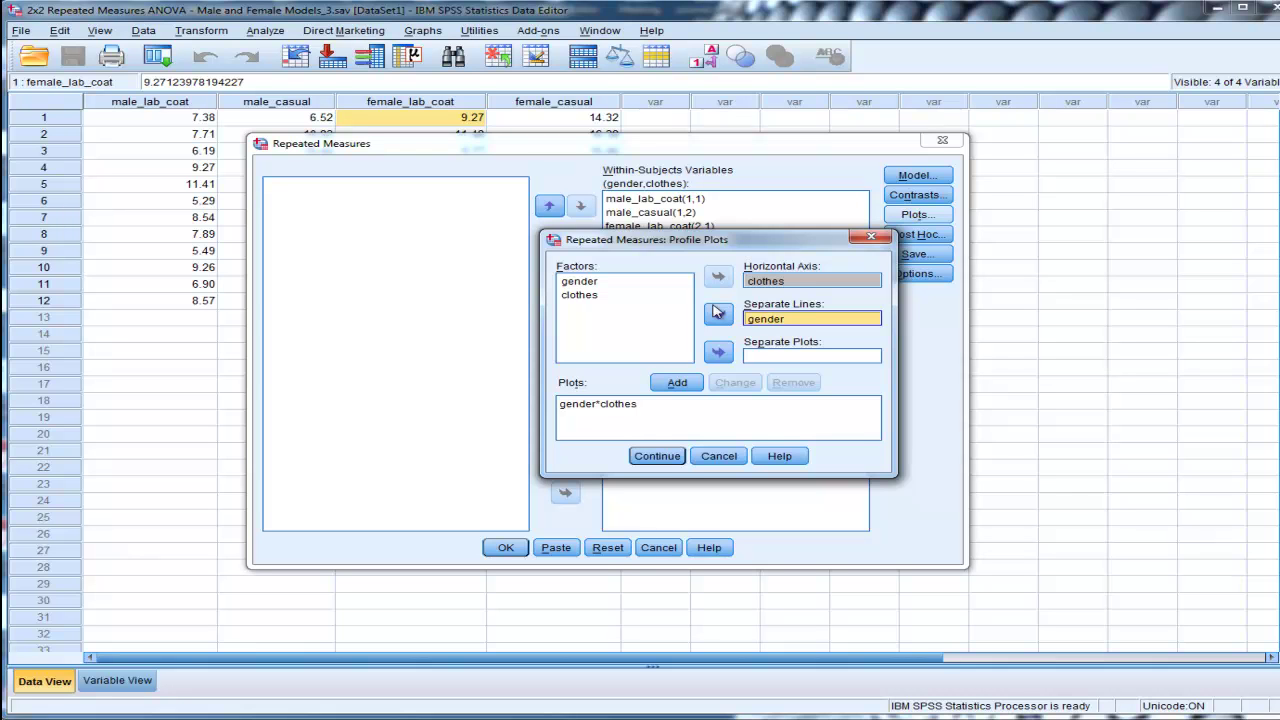
{"action": "left_click", "coordinate": [677, 382]}
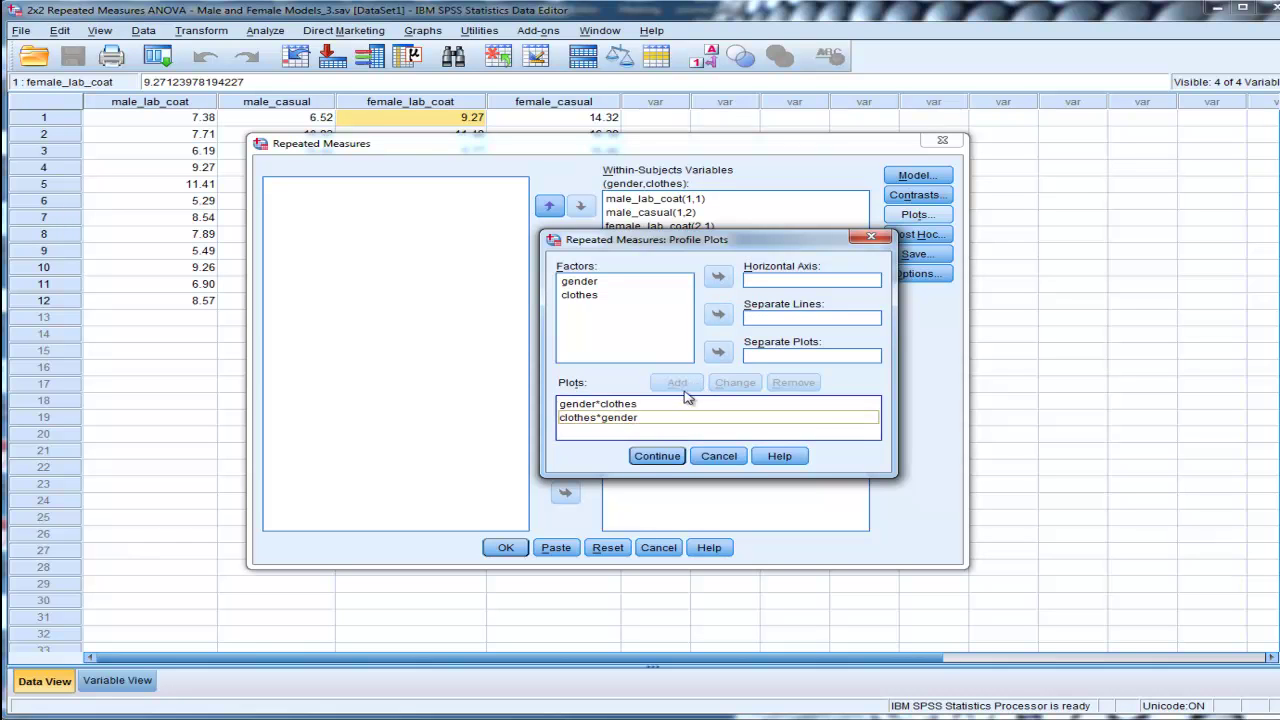
{"action": "left_click", "coordinate": [618, 418]}
{"action": "left_click", "coordinate": [647, 459]}
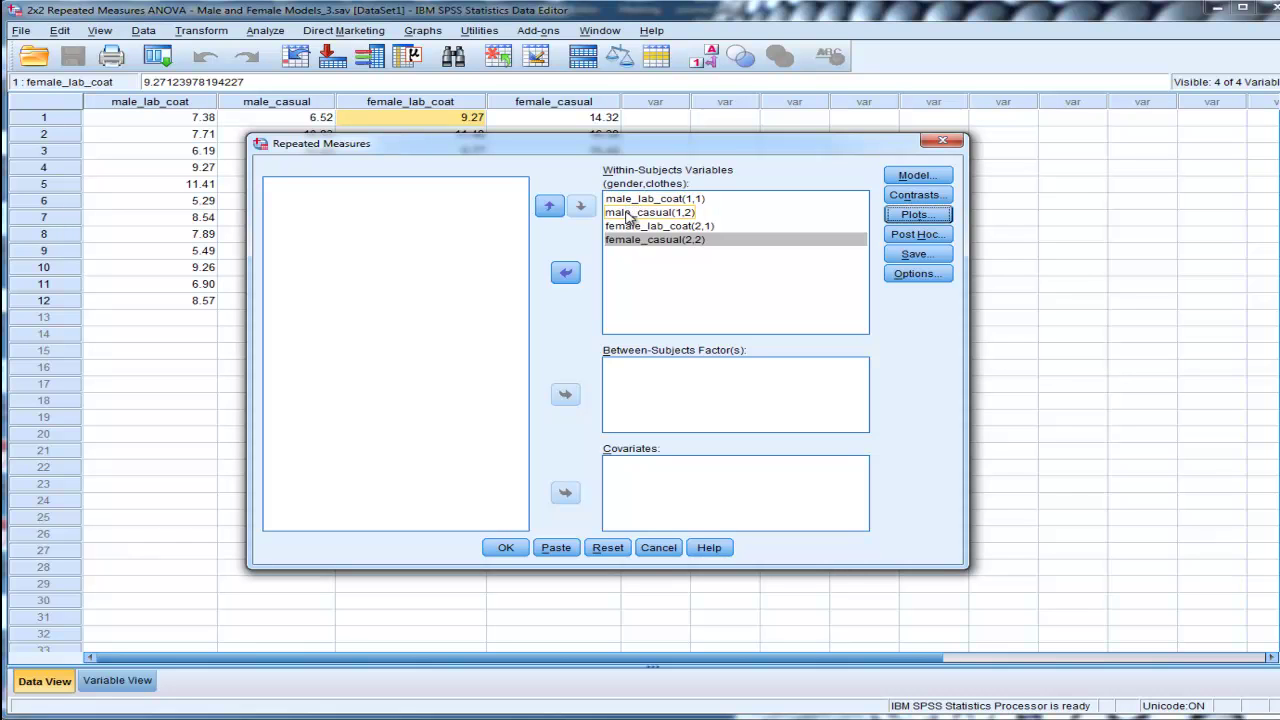
- Check the male_lab_coat, male_casual, female_lab_coat and female_casual level assignments
{"action": "left_click", "coordinate": [628, 214]}
{"action": "left_click", "coordinate": [630, 200]}
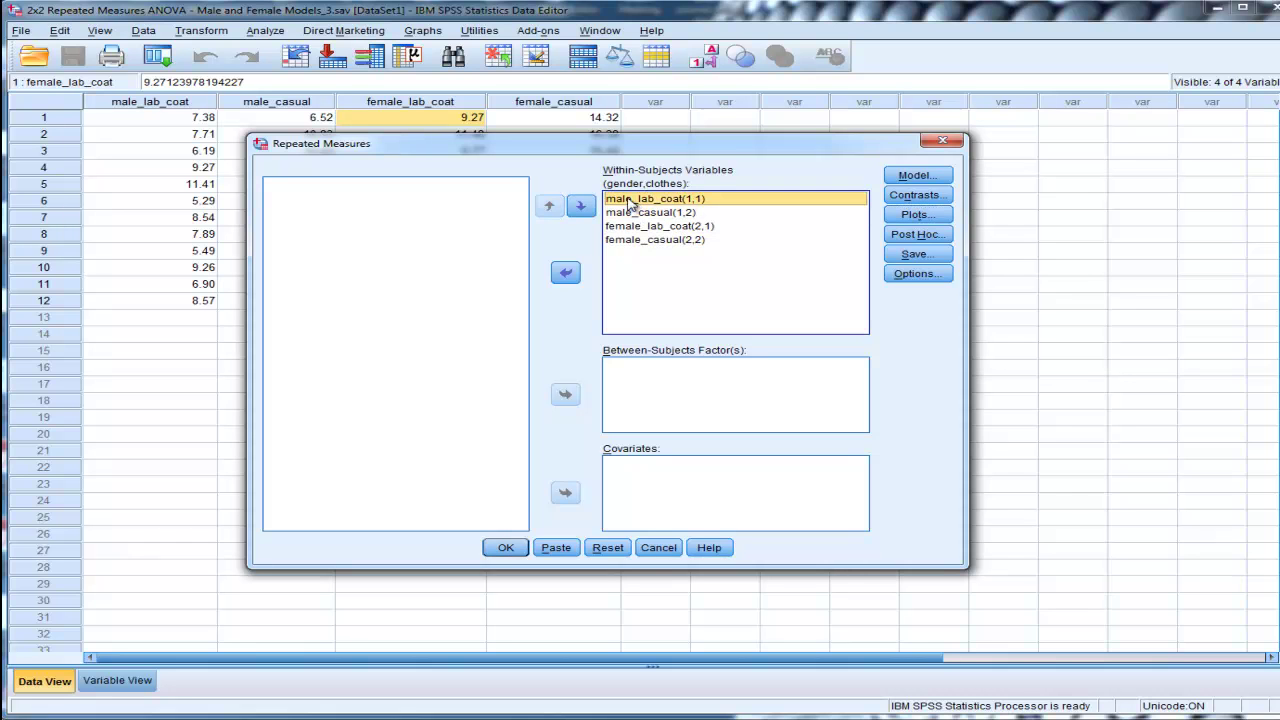
{"action": "left_click", "coordinate": [632, 213]}
{"action": "left_click", "coordinate": [630, 200]}
{"action": "left_click", "coordinate": [645, 228]}
{"action": "left_click", "coordinate": [628, 241]}
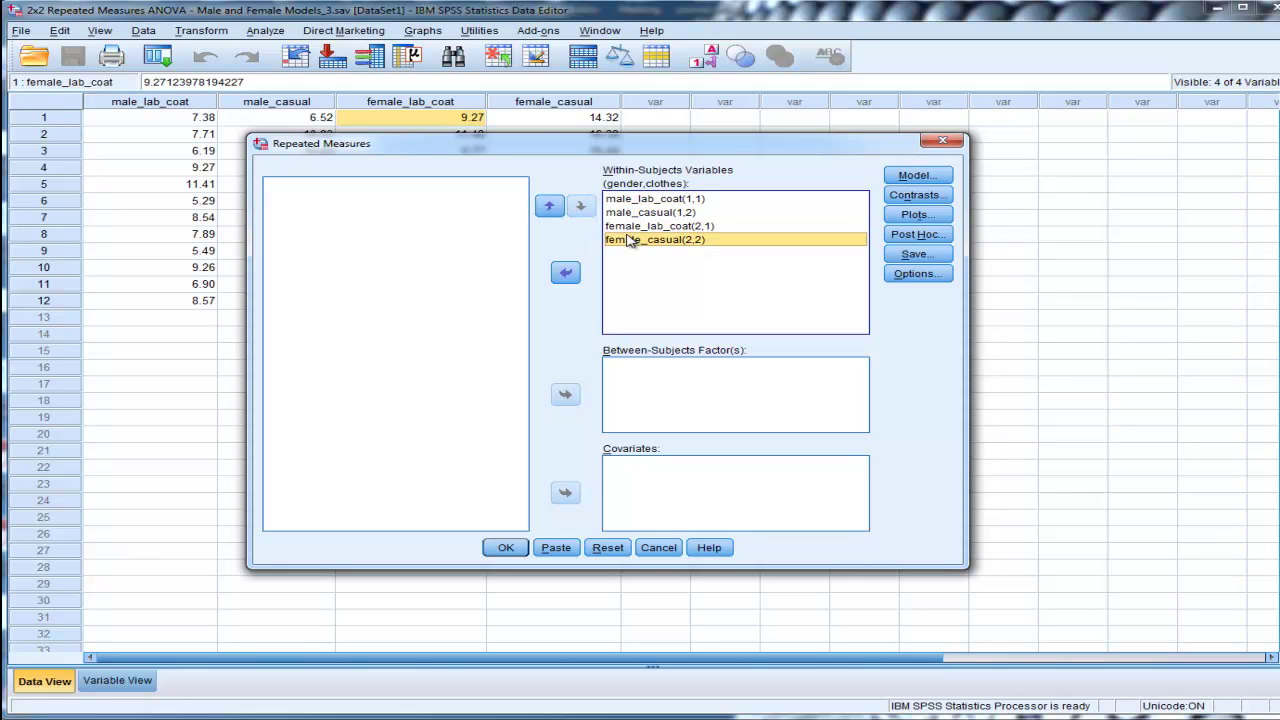
{"action": "left_click", "coordinate": [630, 227]}
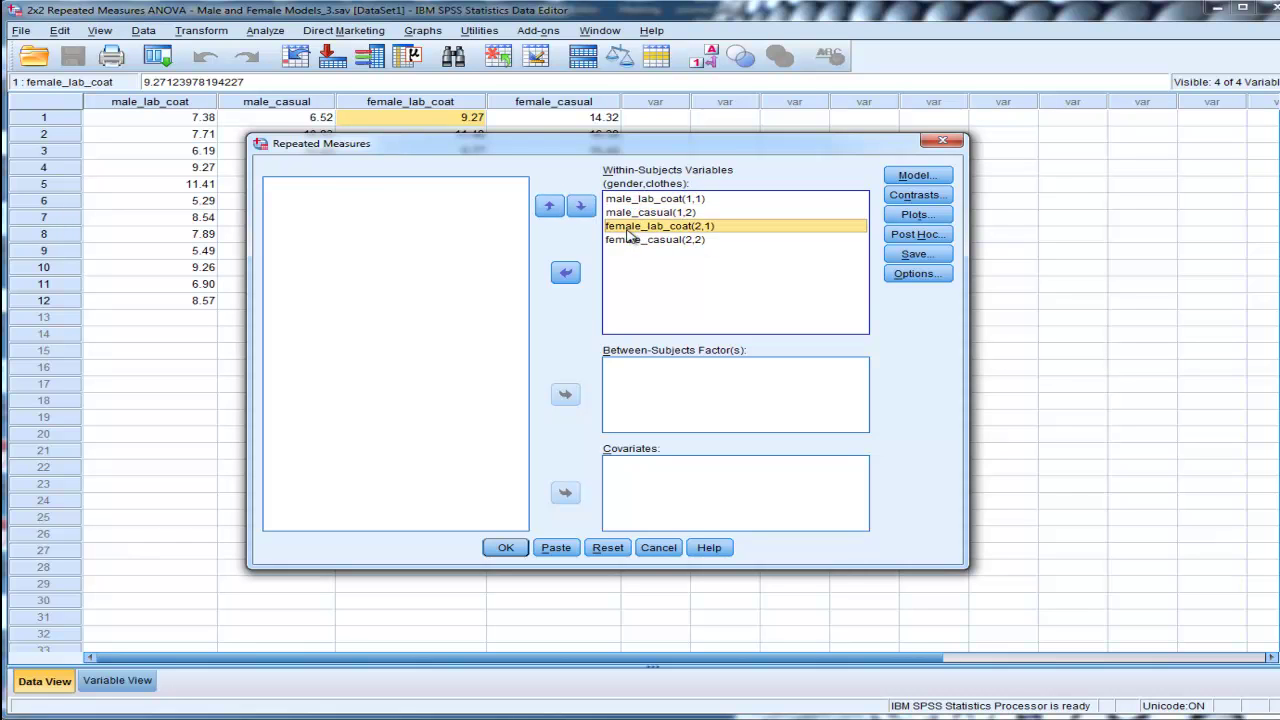
- Recheck the four (1,1)–(2,2) entries and run the repeated measures ANOVA
{"action": "left_click", "coordinate": [682, 201]}
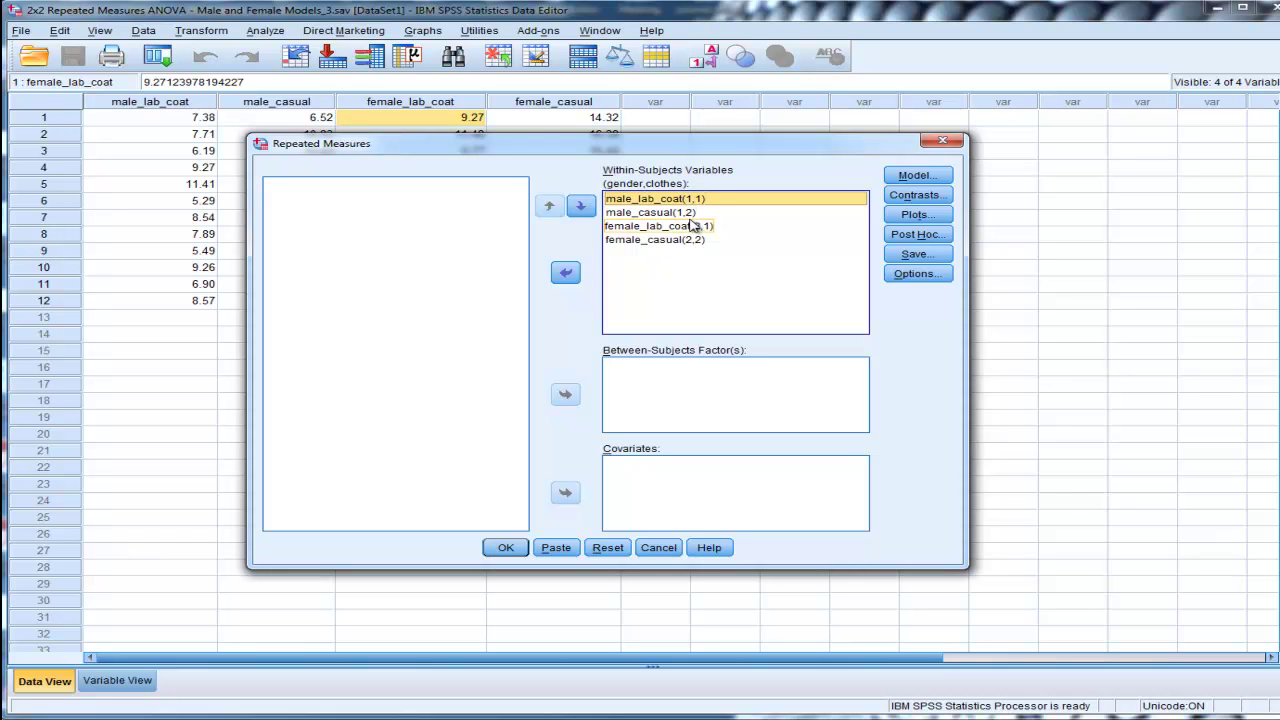
{"action": "left_click", "coordinate": [690, 226]}
{"action": "left_click", "coordinate": [694, 201]}
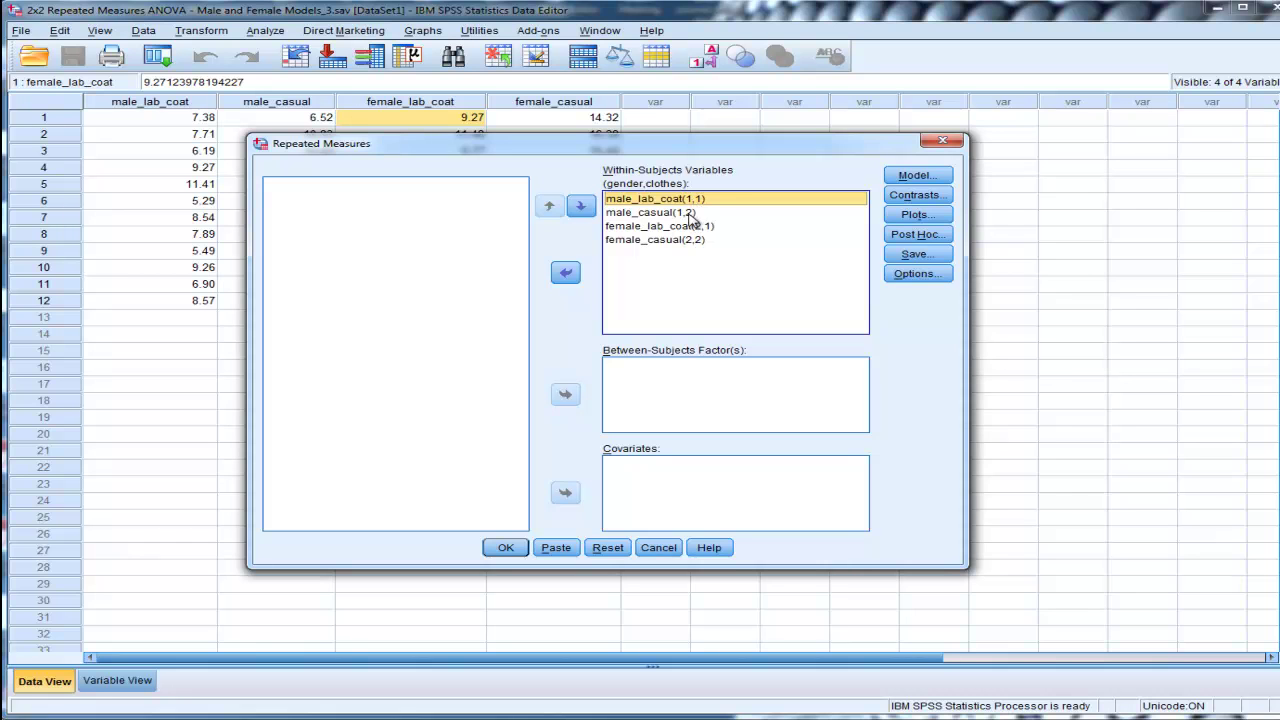
{"action": "left_click", "coordinate": [692, 214]}
{"action": "left_click", "coordinate": [695, 242]}
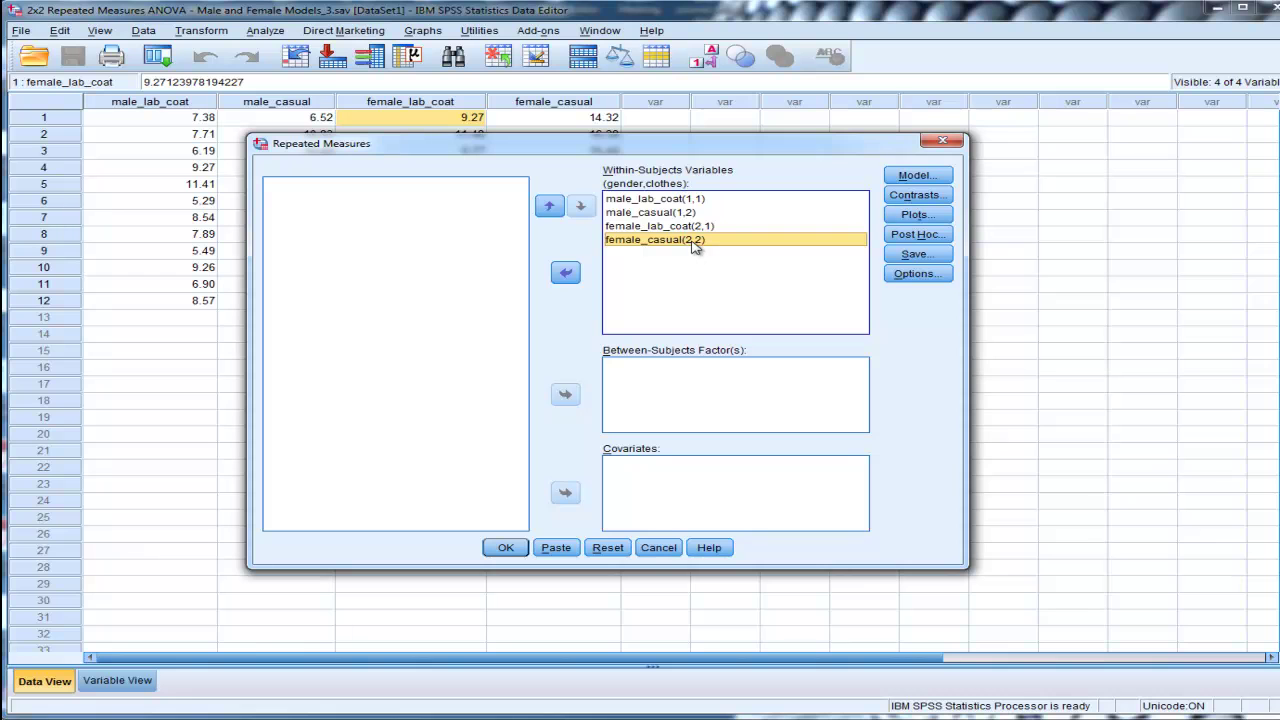
{"action": "left_click", "coordinate": [728, 228]}
{"action": "left_click", "coordinate": [505, 549]}
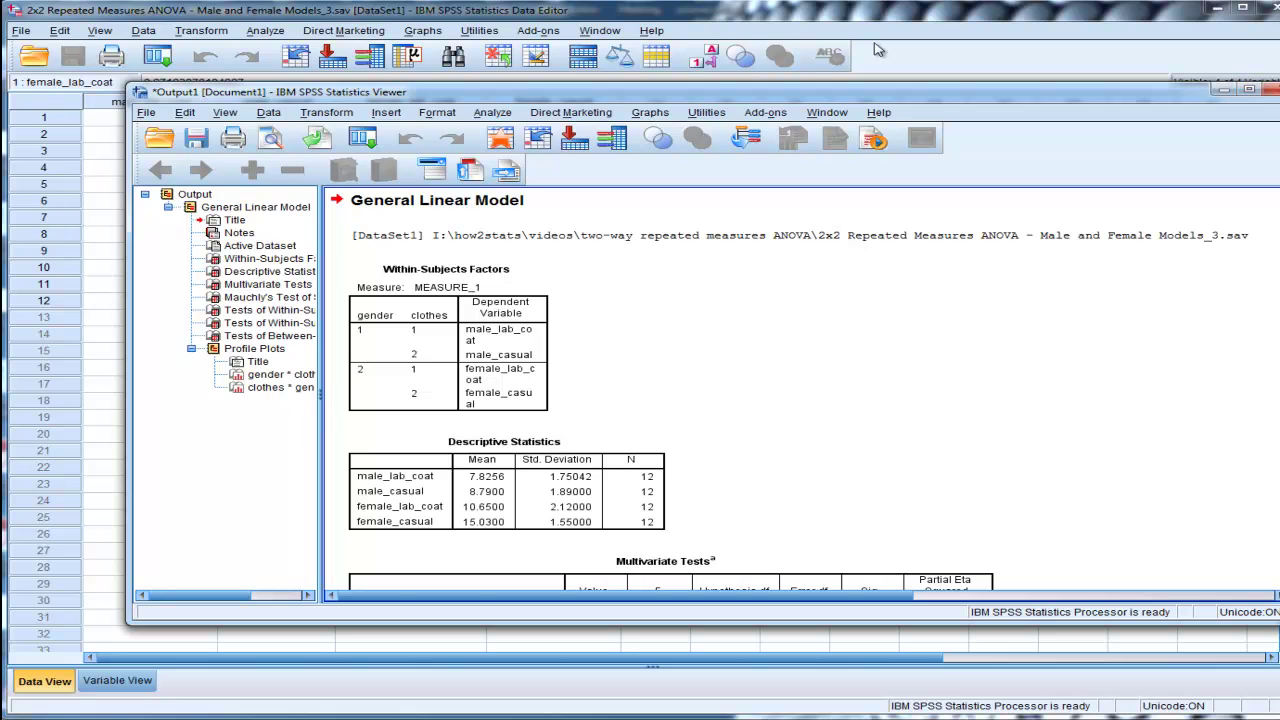
- Move and enlarge the Viewer window, then scroll to the Descriptive Statistics and Multivariate Tests tables
{"action": "left_click_drag", "start_coordinate": [588, 94], "coordinate": [463, 12]}
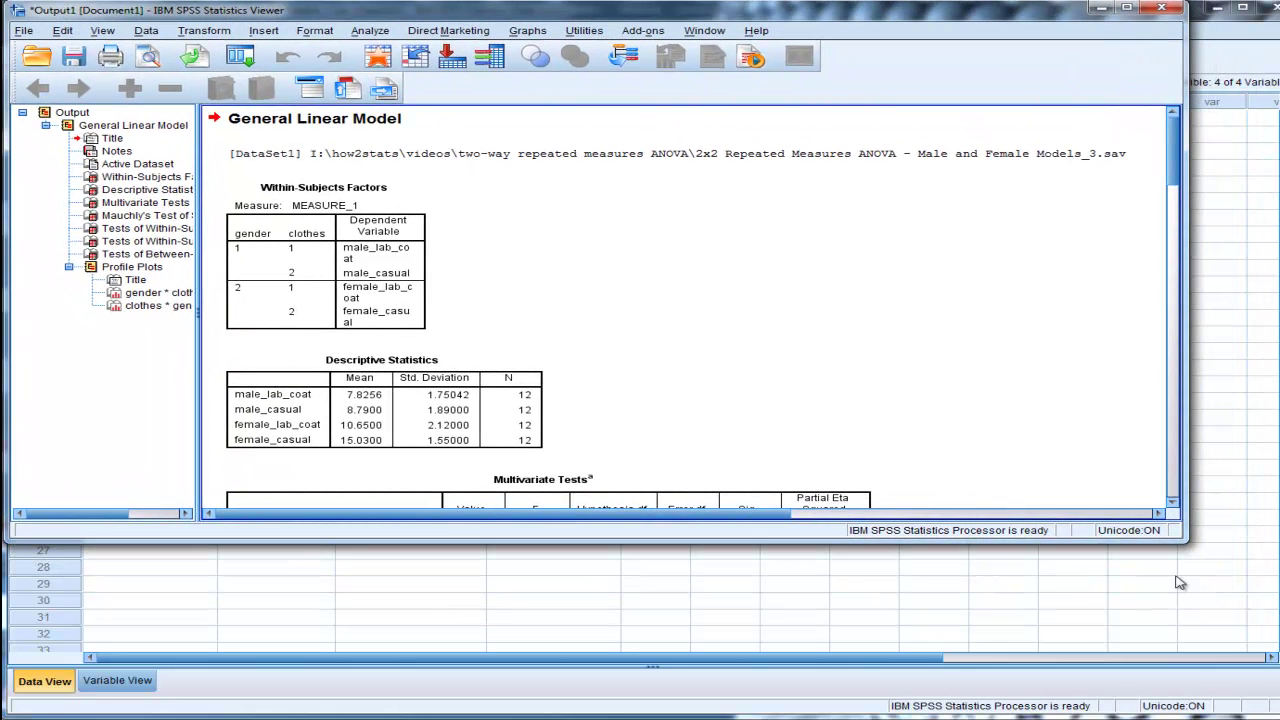
{"action": "left_click_drag", "start_coordinate": [1184, 538], "coordinate": [1278, 717]}
{"action": "left_click", "coordinate": [397, 252]}
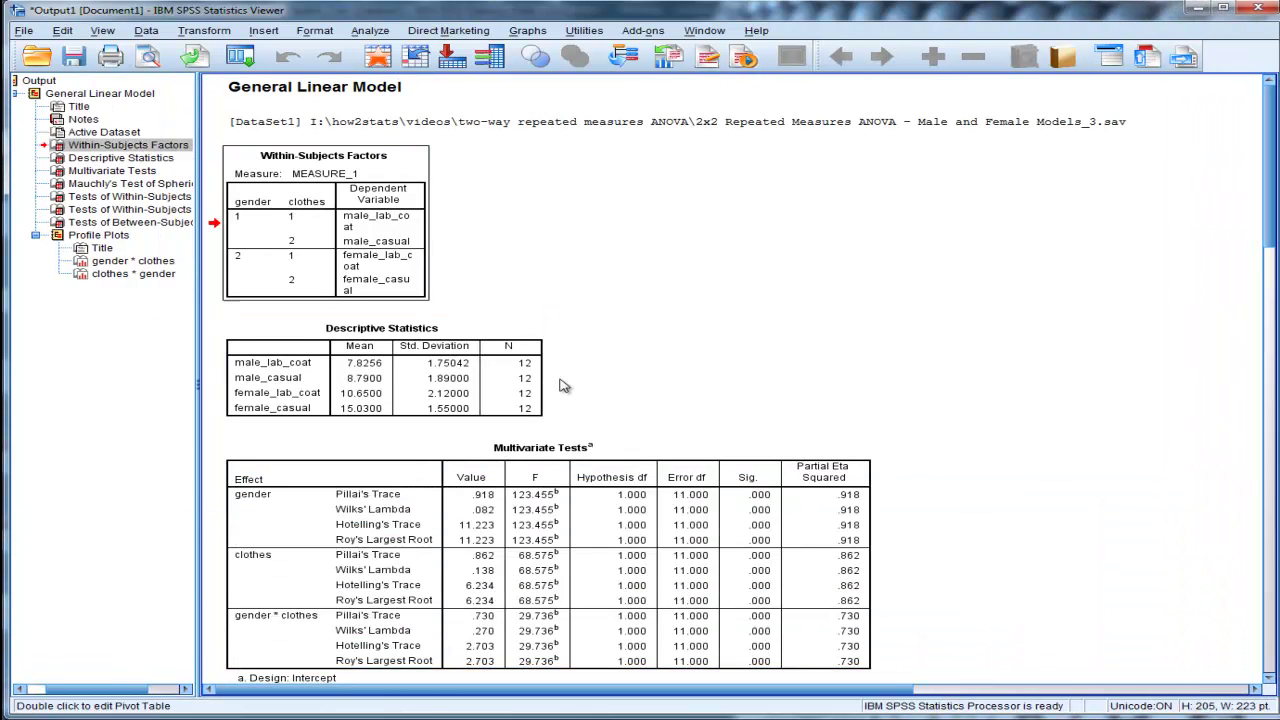
{"action": "left_click", "coordinate": [395, 356]}
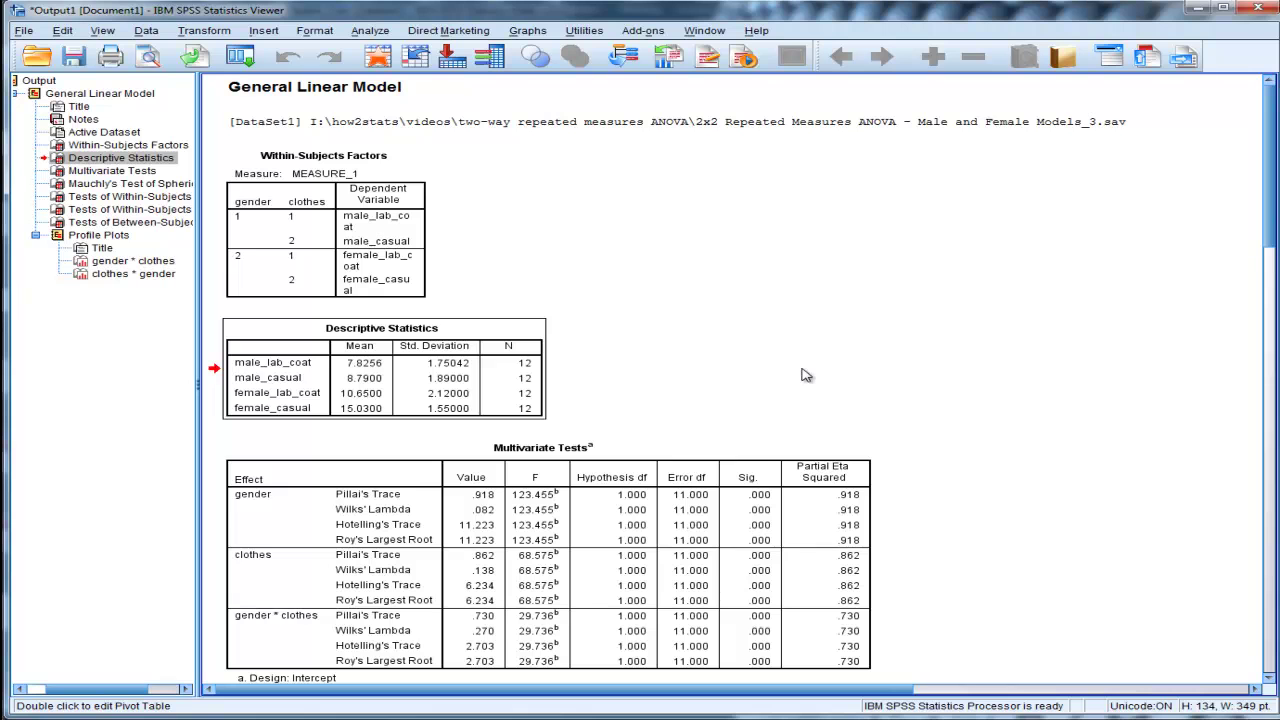
{"action": "scroll", "coordinate": [806, 375], "scroll_direction": "down", "scroll_amount": 2}
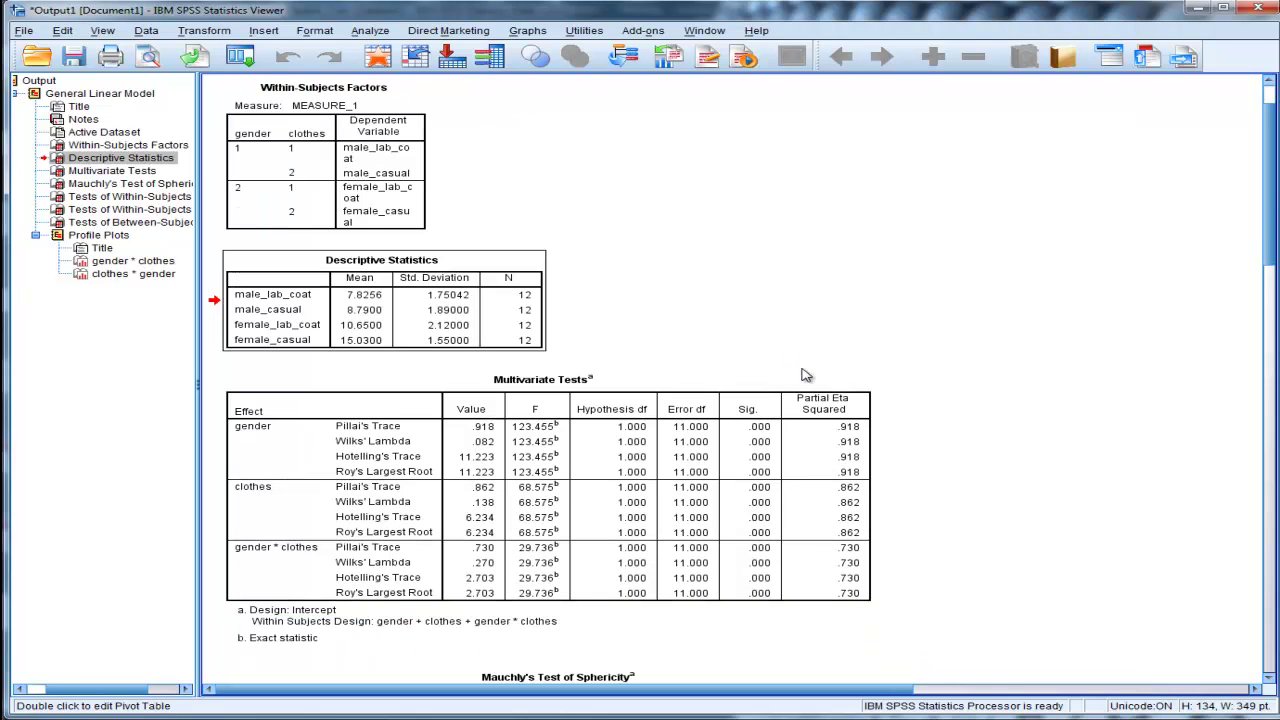